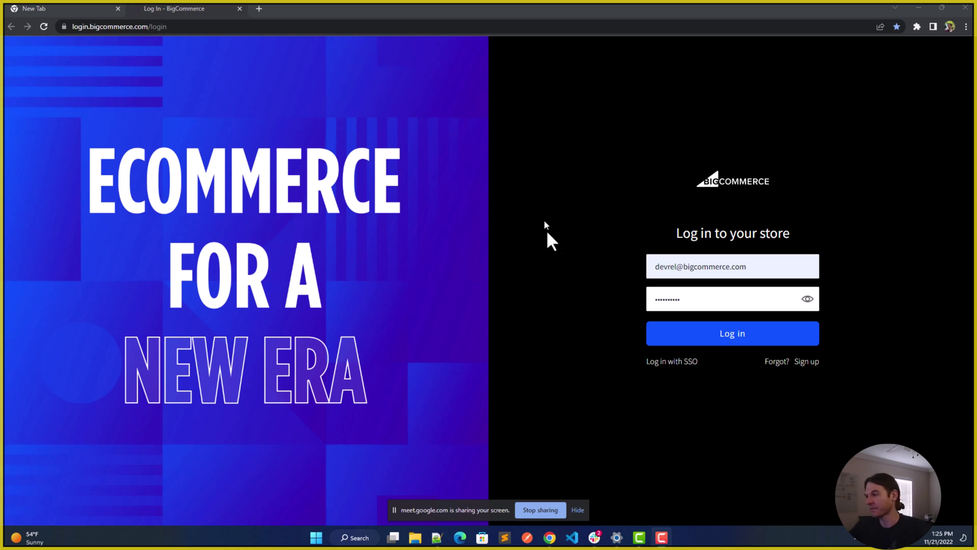
- Log in to the store with the prefilled credentials, enter the verification code, and dismiss the offer to save the password
click(664, 333)
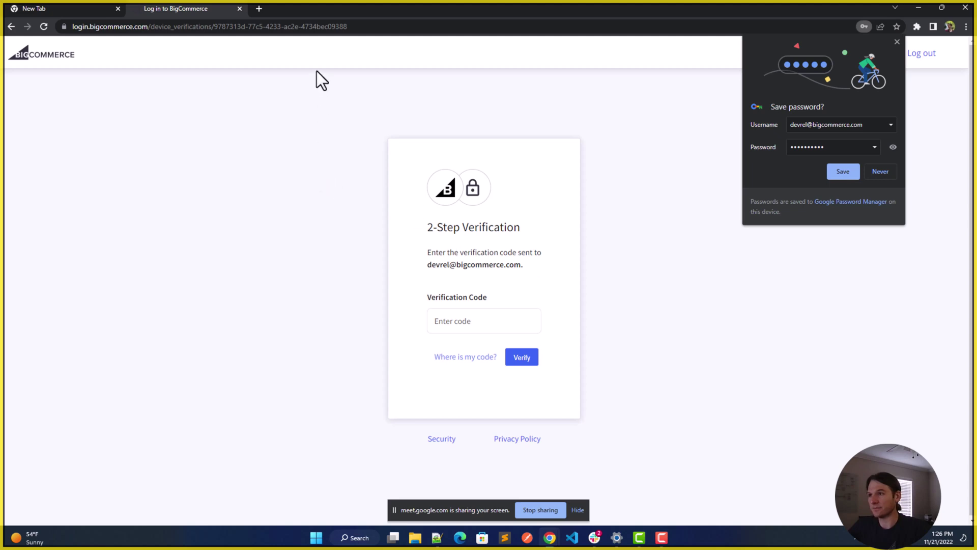
key(ctrl+v)
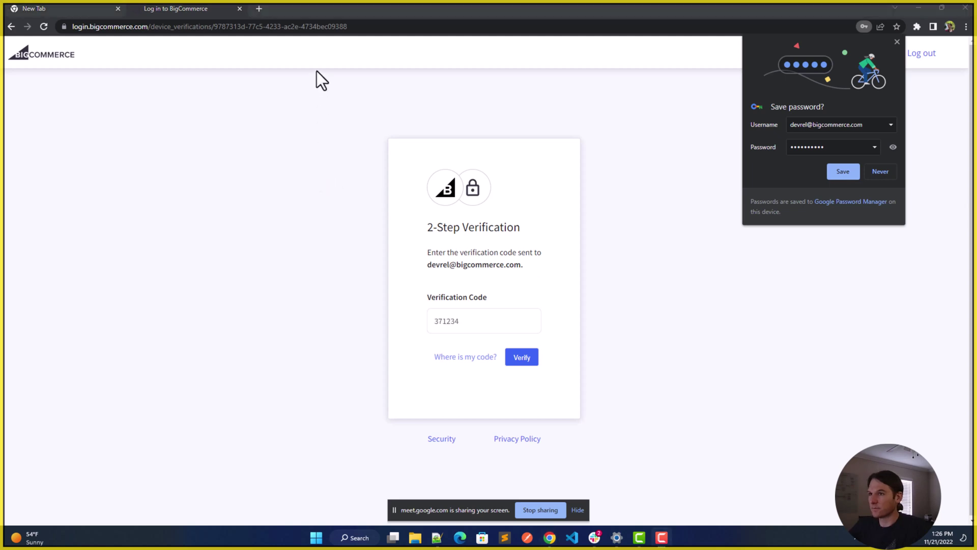
click(523, 358)
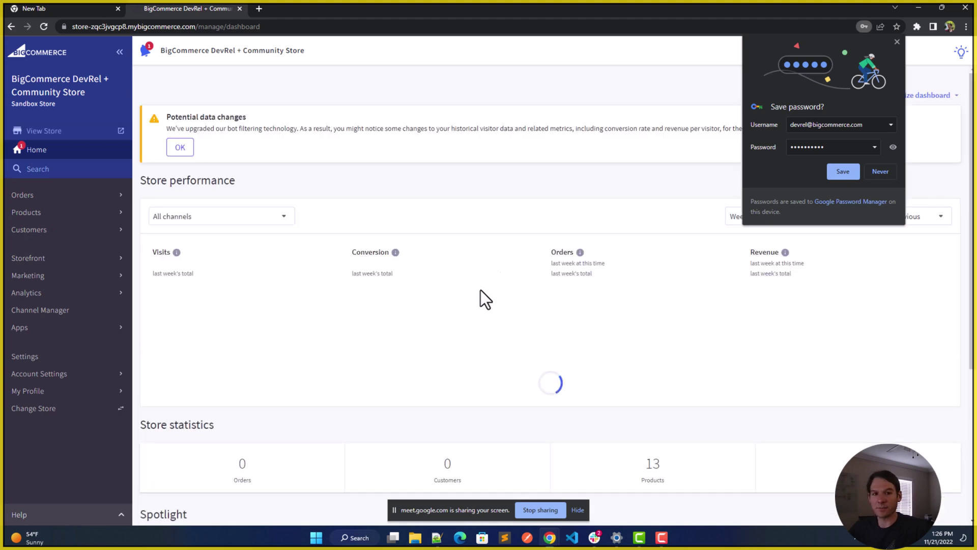
click(896, 43)
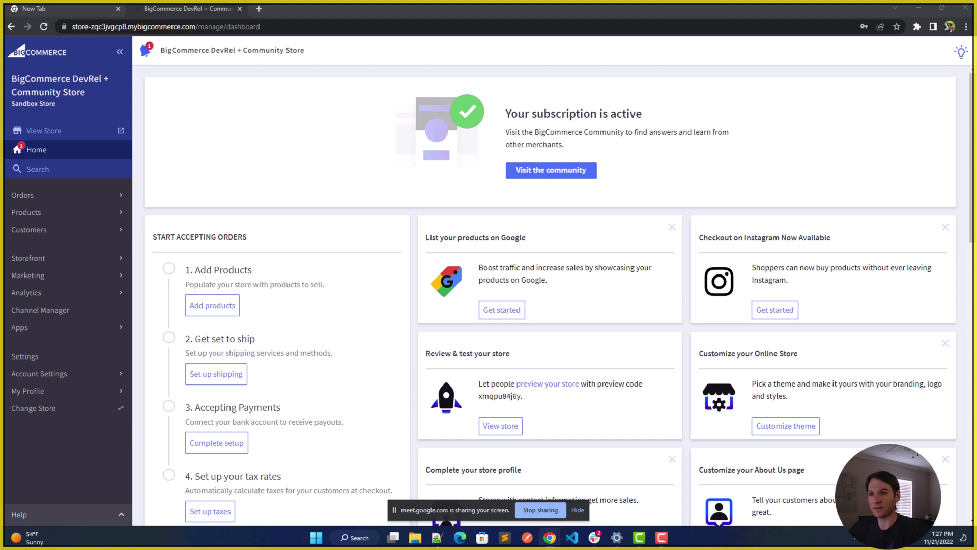
click(80, 261)
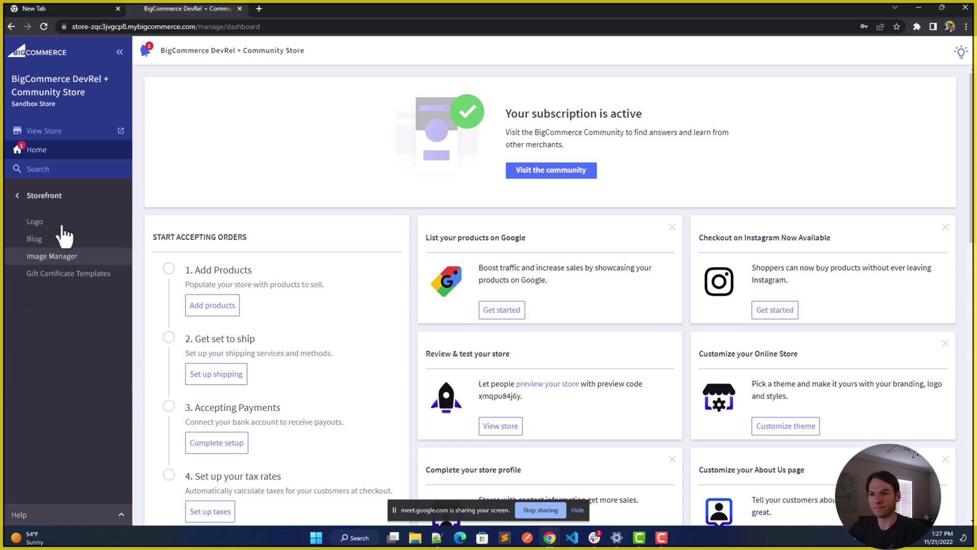
click(39, 198)
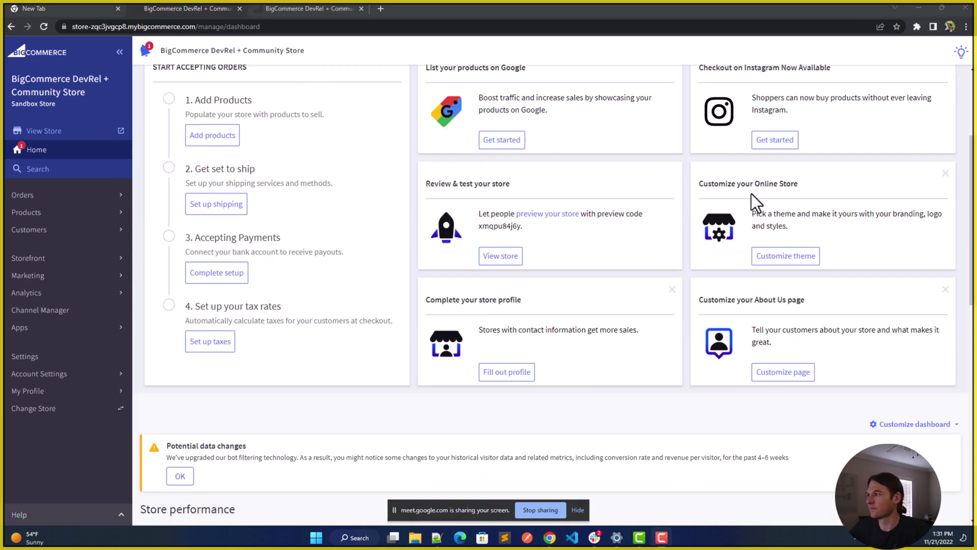
- Open the online store's theme customization, request editing of the Cornerstone theme files, and continue to My Themes
click(776, 258)
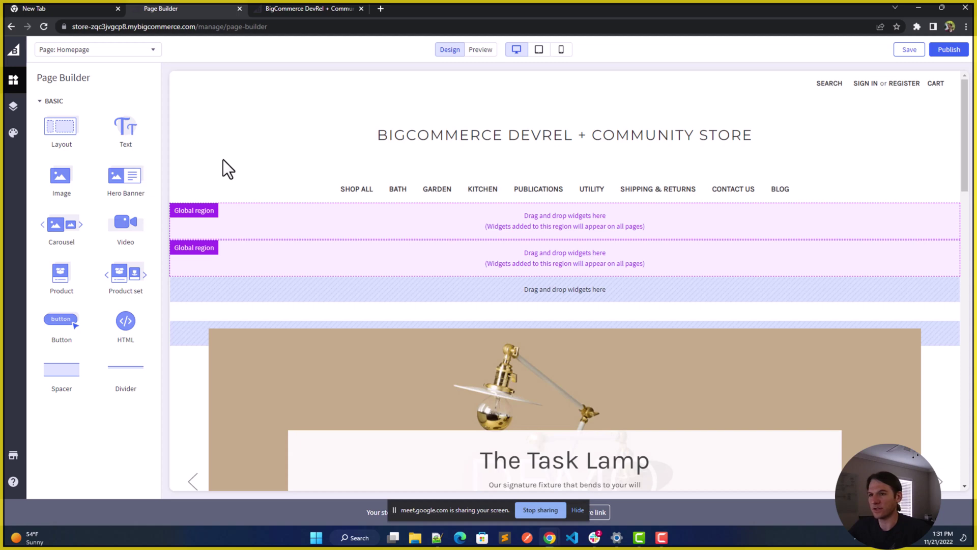
click(14, 133)
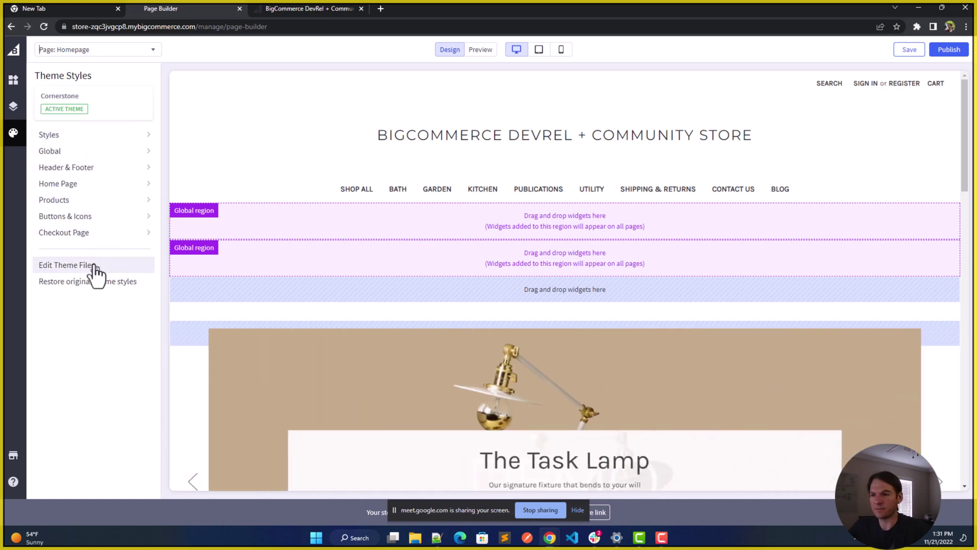
click(95, 273)
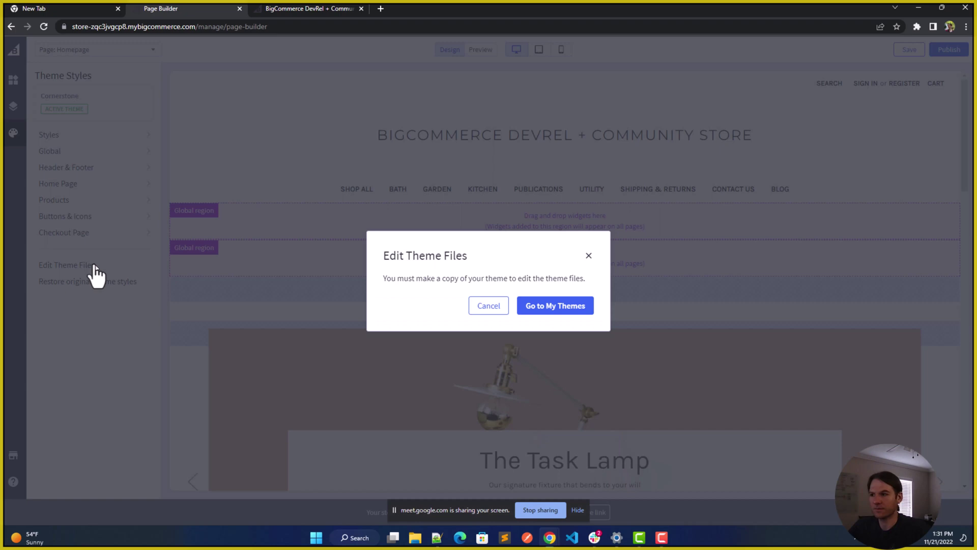
click(551, 307)
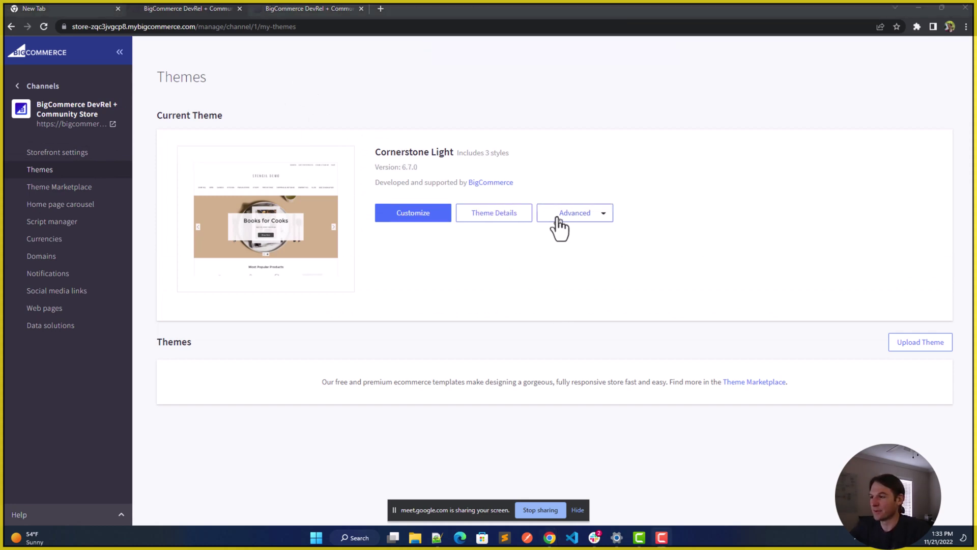
- Make a copy of the current Cornerstone Light theme and name it "Cornerstone Custom"
click(559, 219)
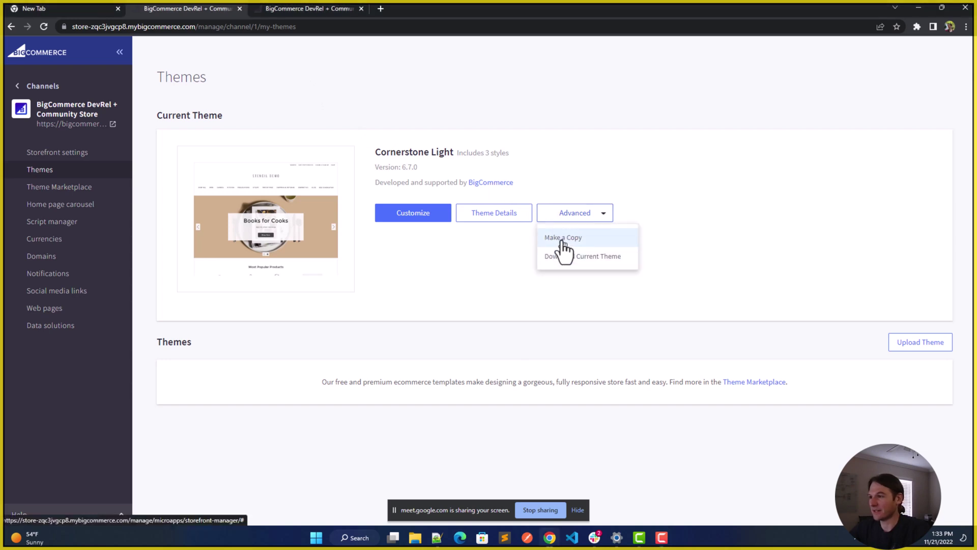
click(563, 238)
click(588, 114)
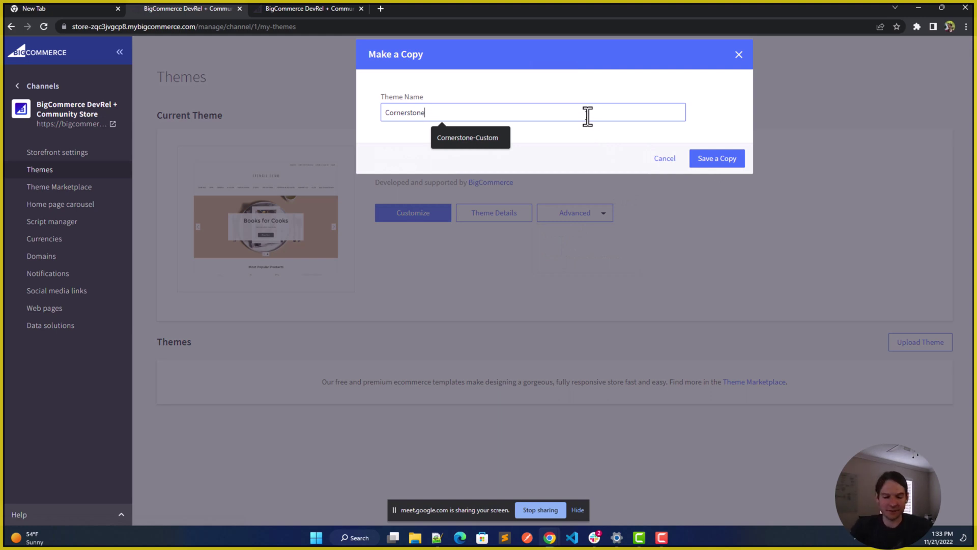
text(Custom)
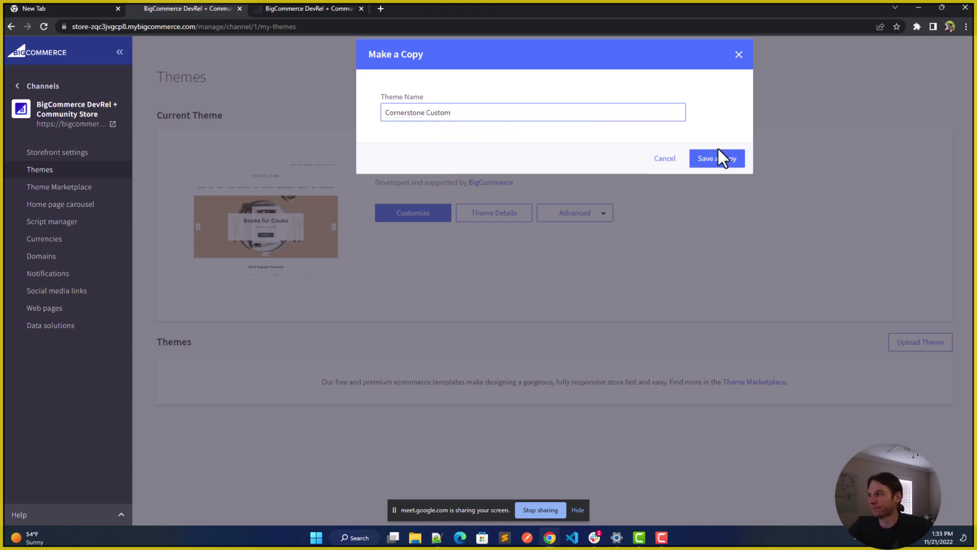
click(722, 158)
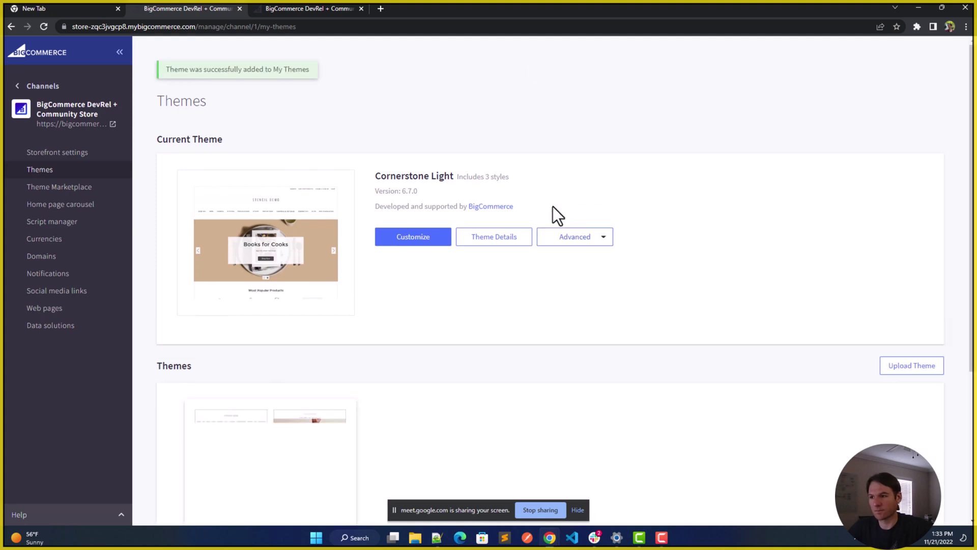
- Apply the Cornerstone Custom theme to the storefront with the Bold style
drag(971, 171, 972, 300)
click(340, 423)
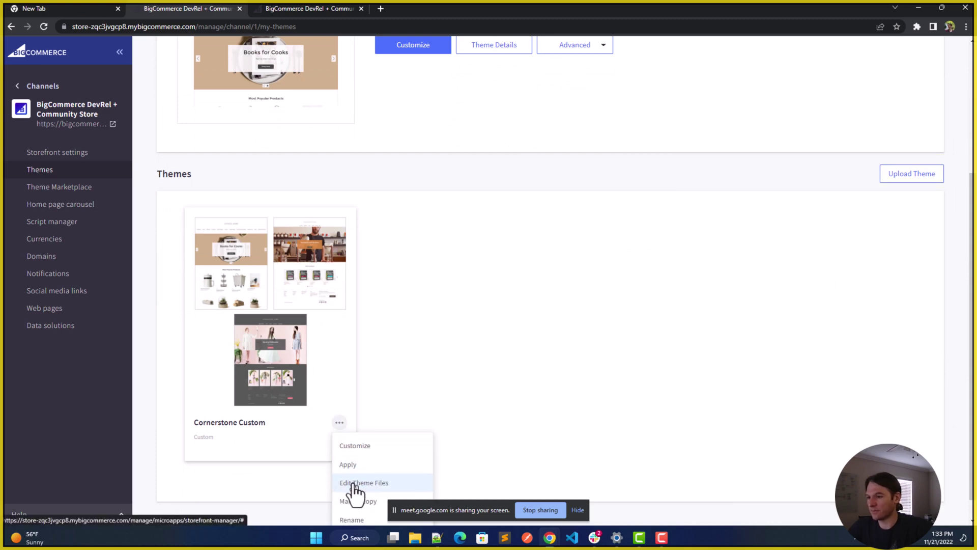
click(356, 465)
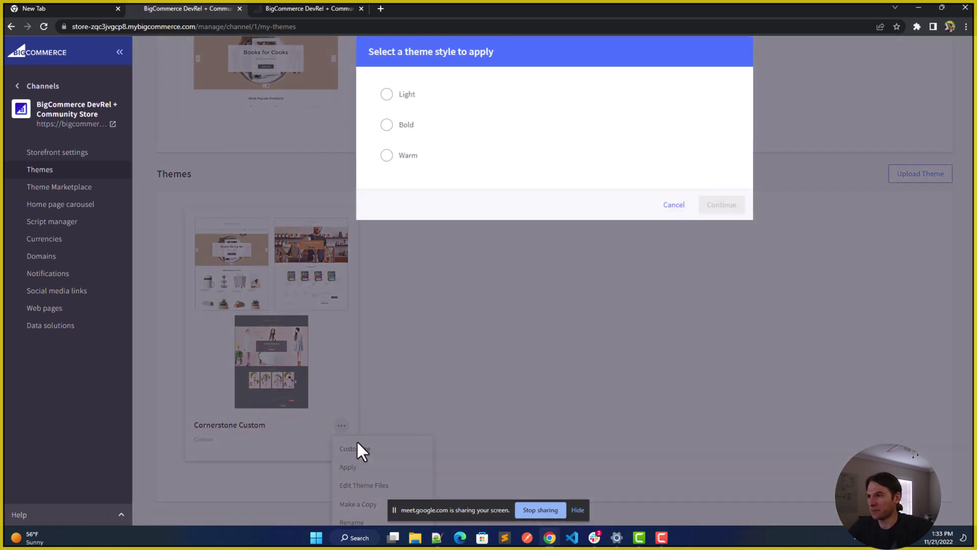
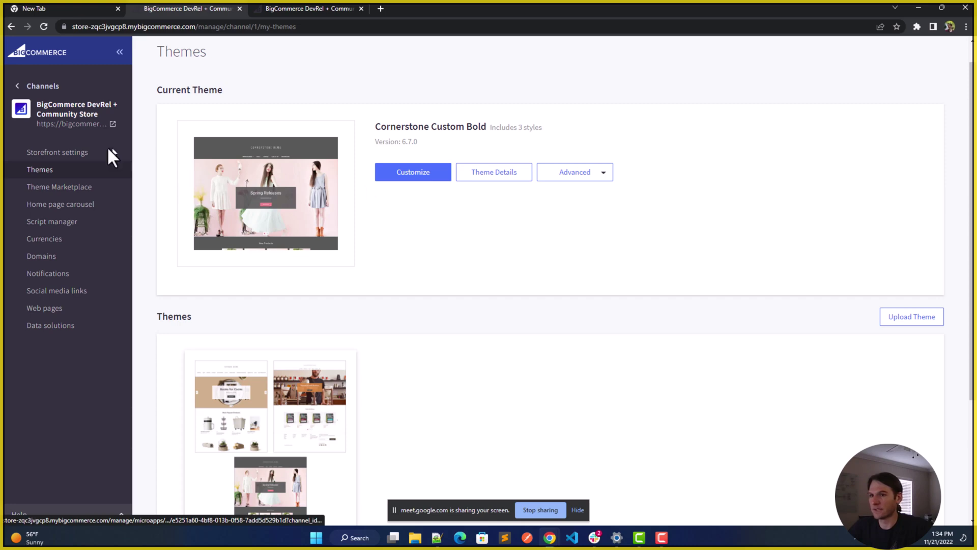
- View the active Cornerstone Custom theme's files in the theme file editor and return to Page Builder
click(407, 179)
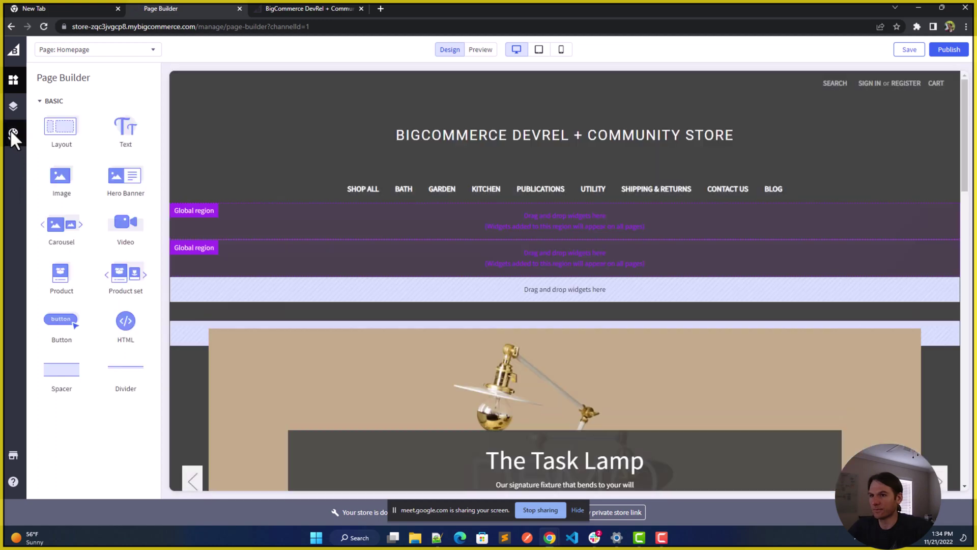
click(11, 132)
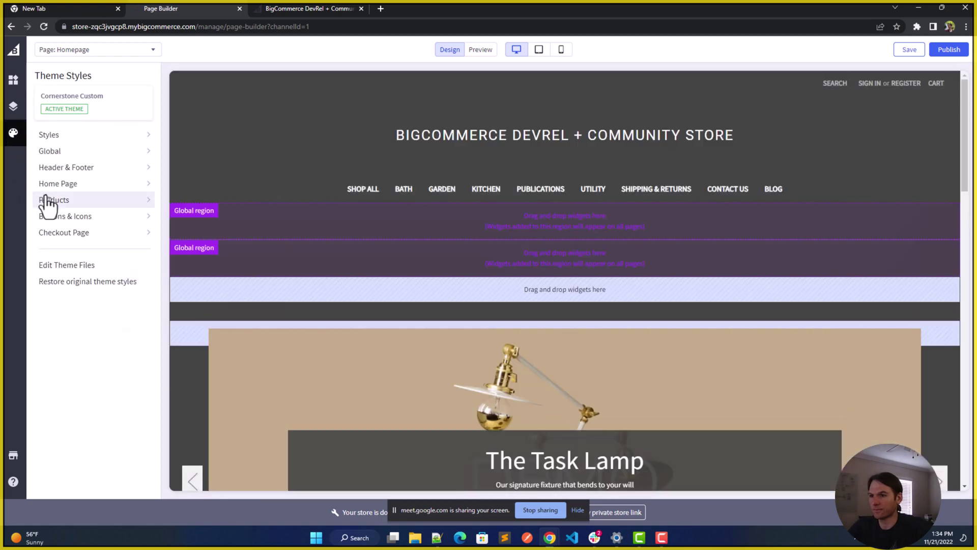
click(71, 265)
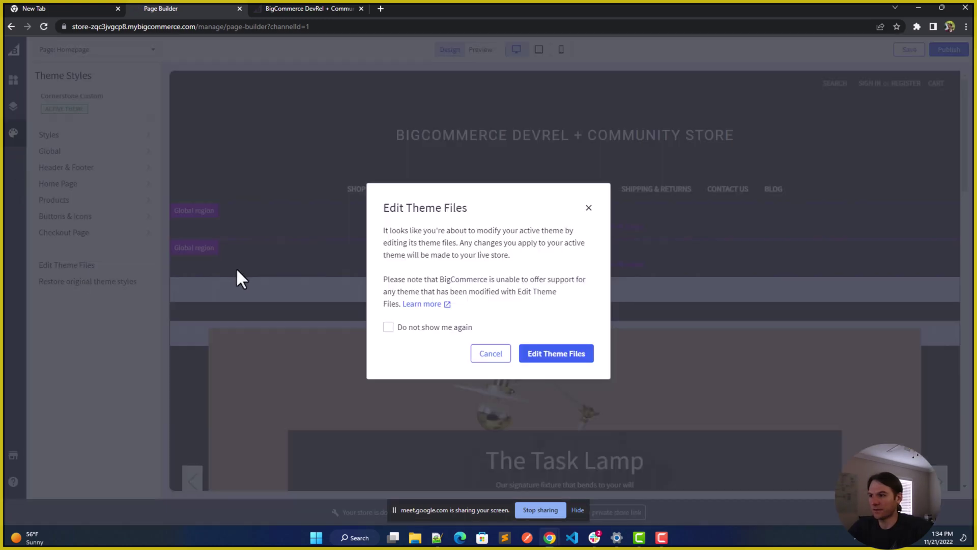
click(533, 362)
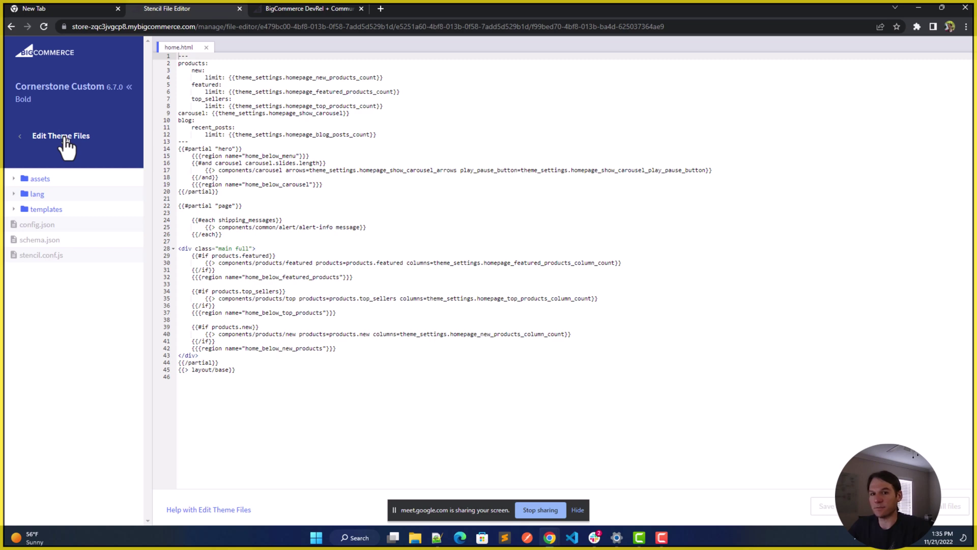
click(65, 138)
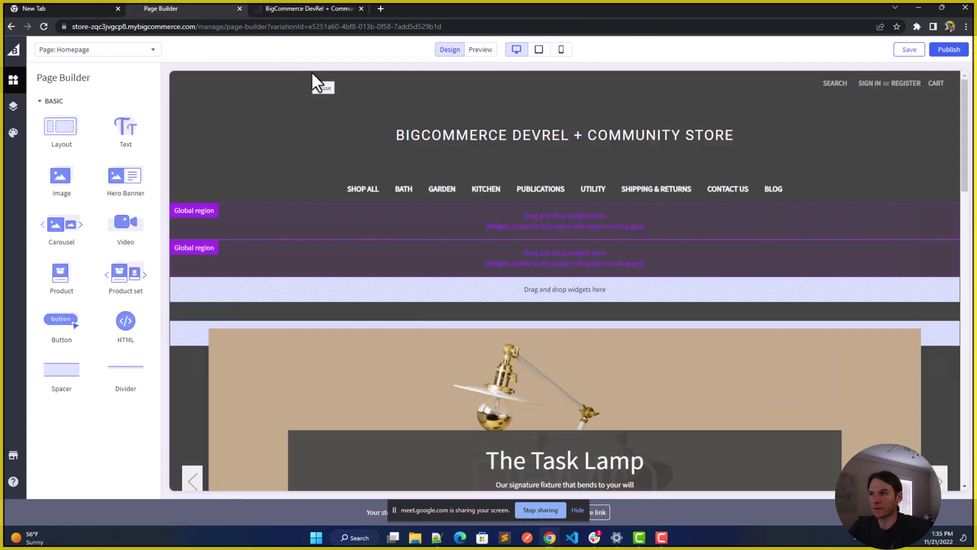
click(312, 74)
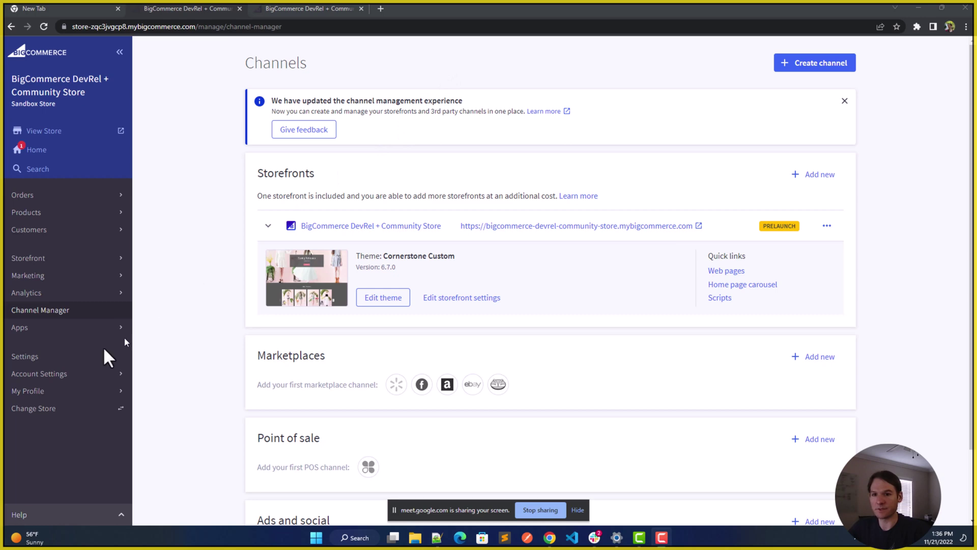
- Start a new API account from the store's API accounts settings and examine the available token types
click(53, 360)
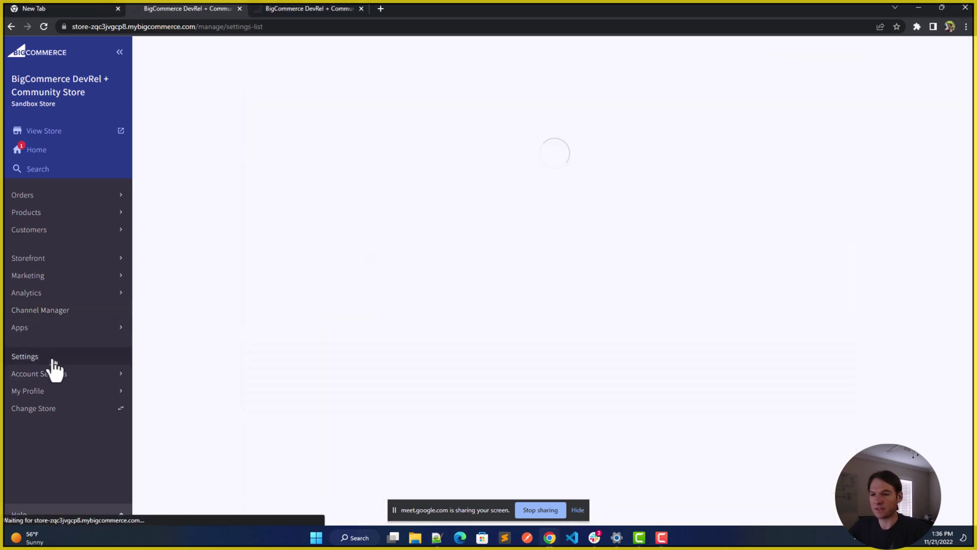
drag(969, 181, 975, 471)
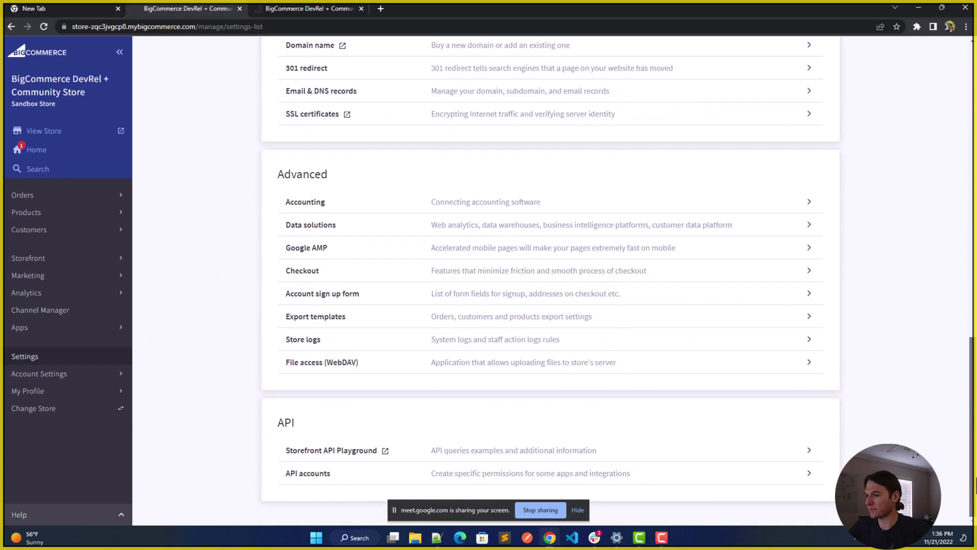
click(315, 475)
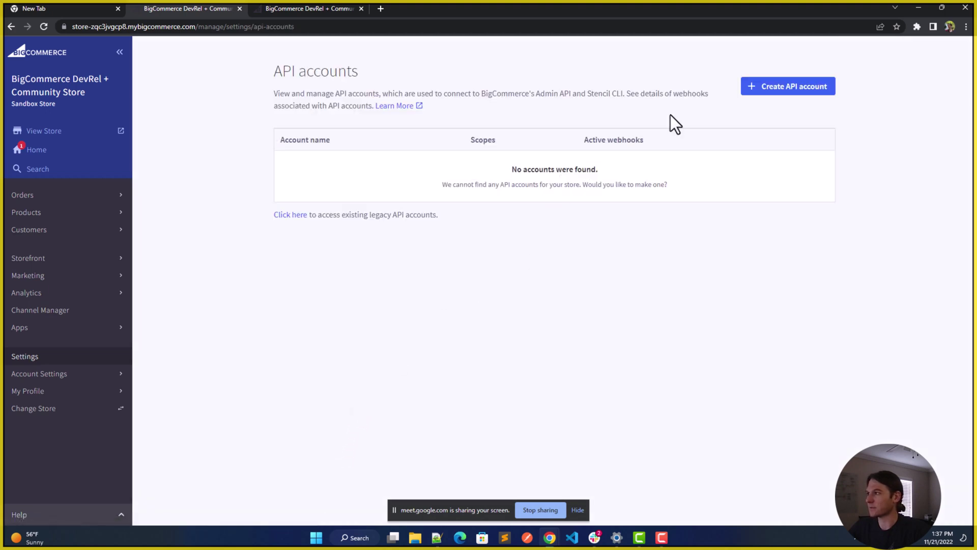
click(780, 91)
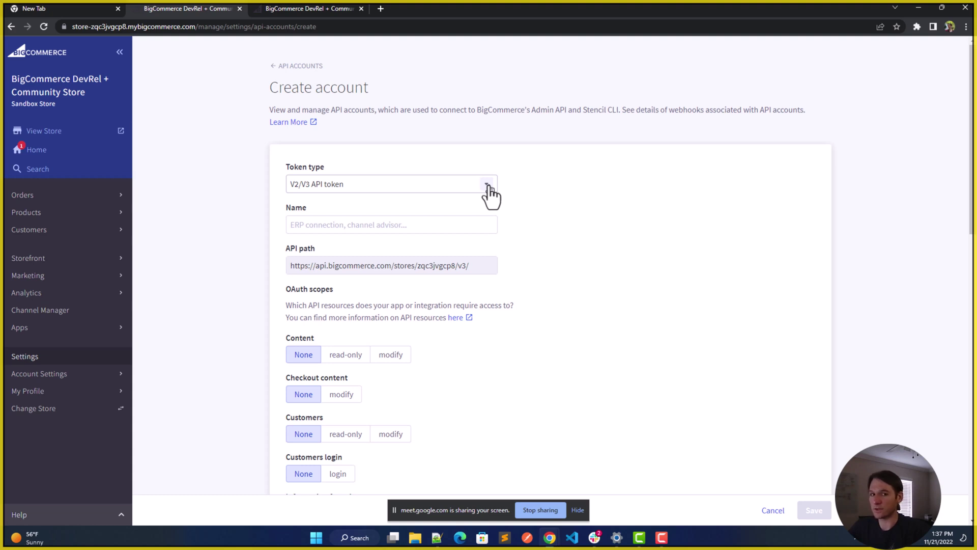
click(488, 186)
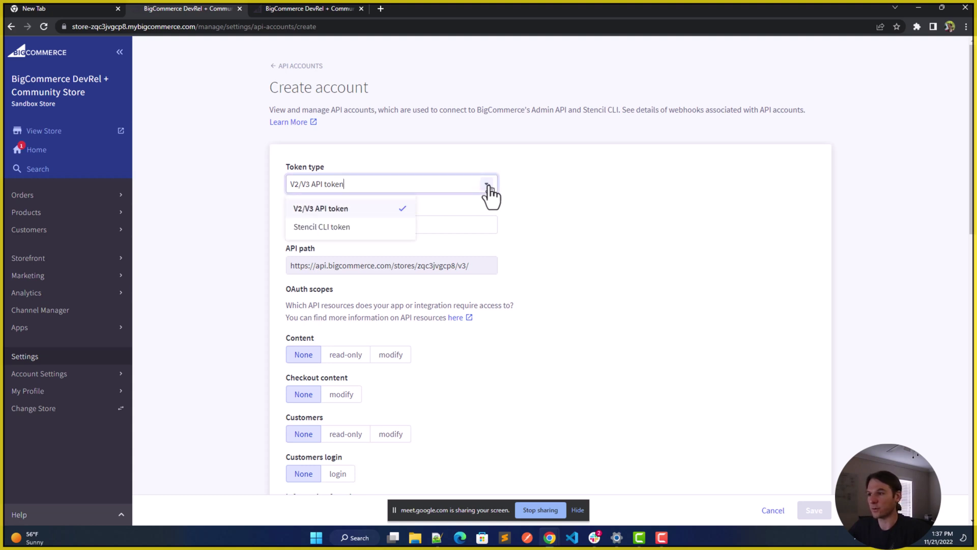
click(487, 188)
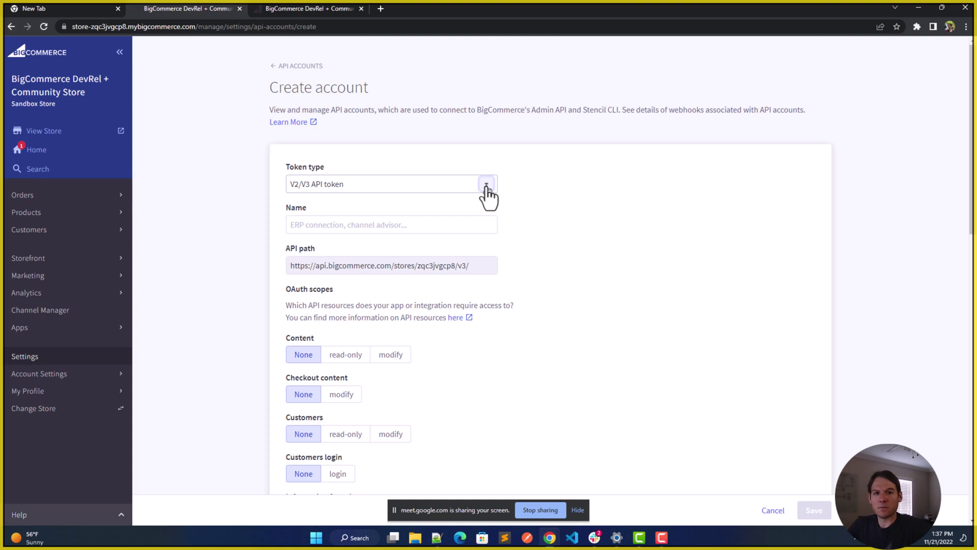
- Open the Storefront API Playground from the store settings and review its schema documentation and editor settings
click(74, 356)
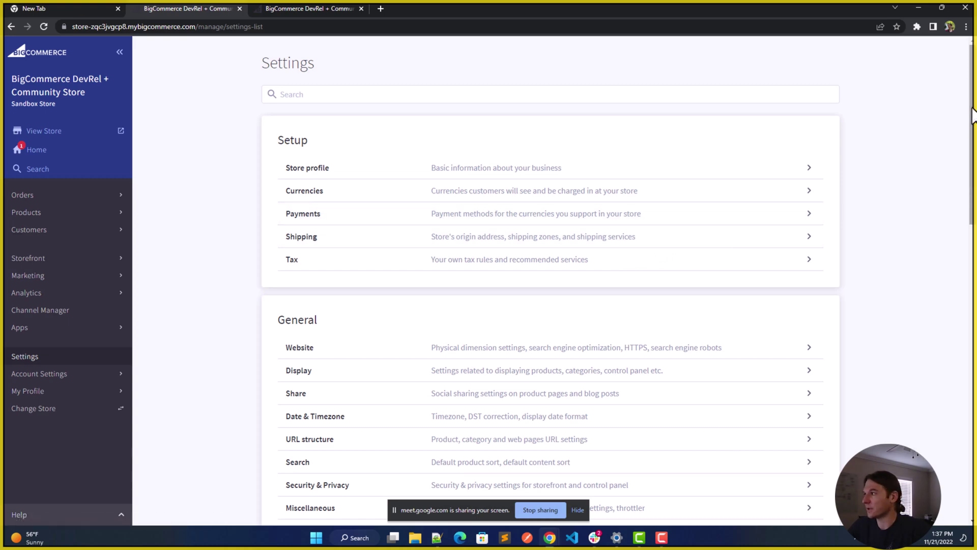
scroll(942, 294, down, 15)
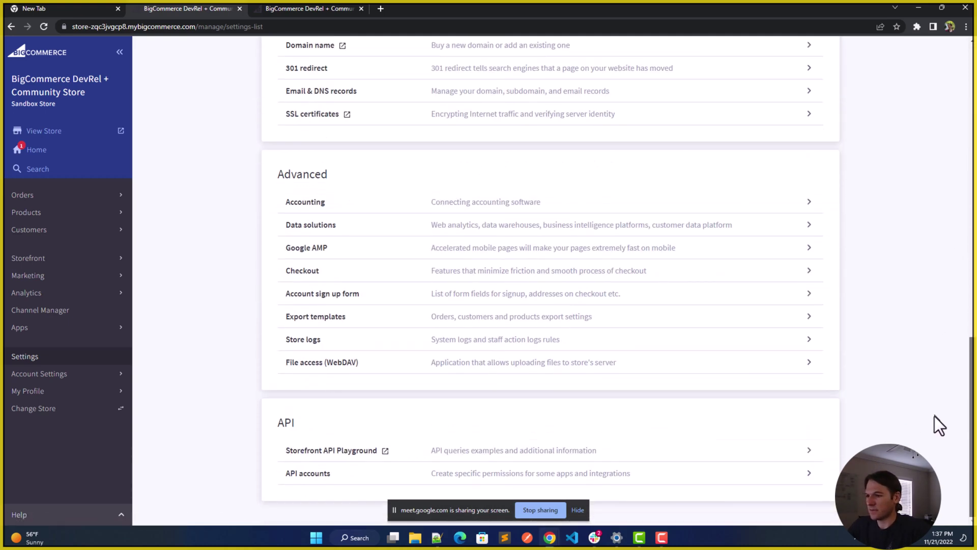
click(347, 455)
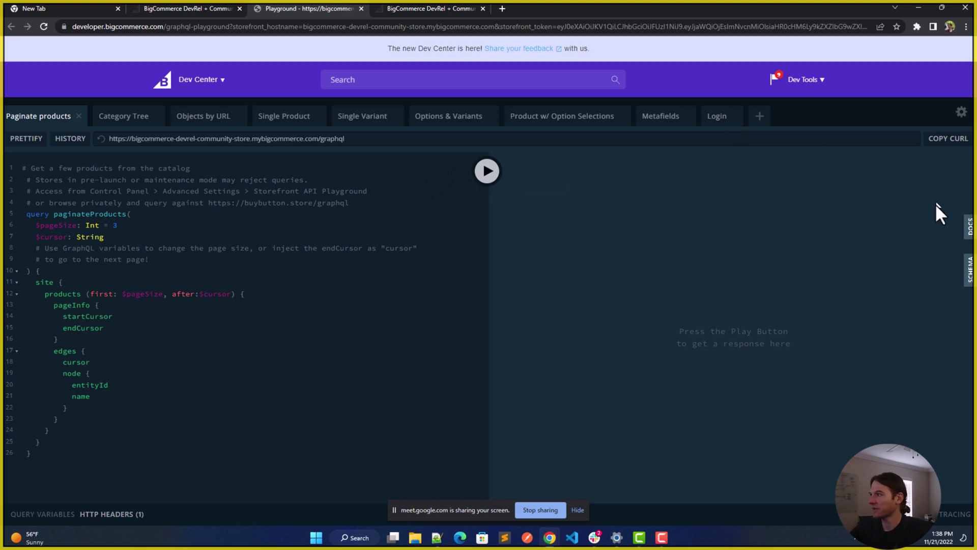
click(970, 229)
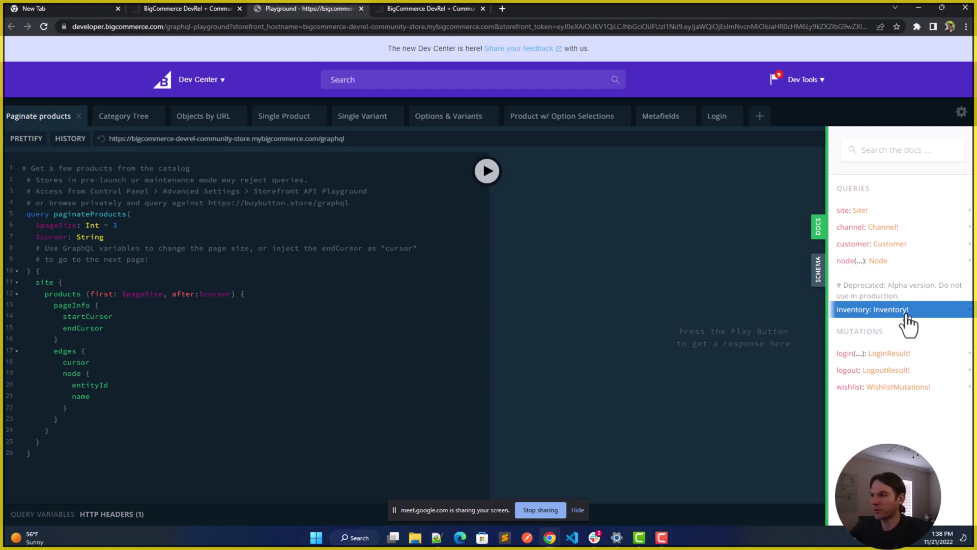
click(960, 116)
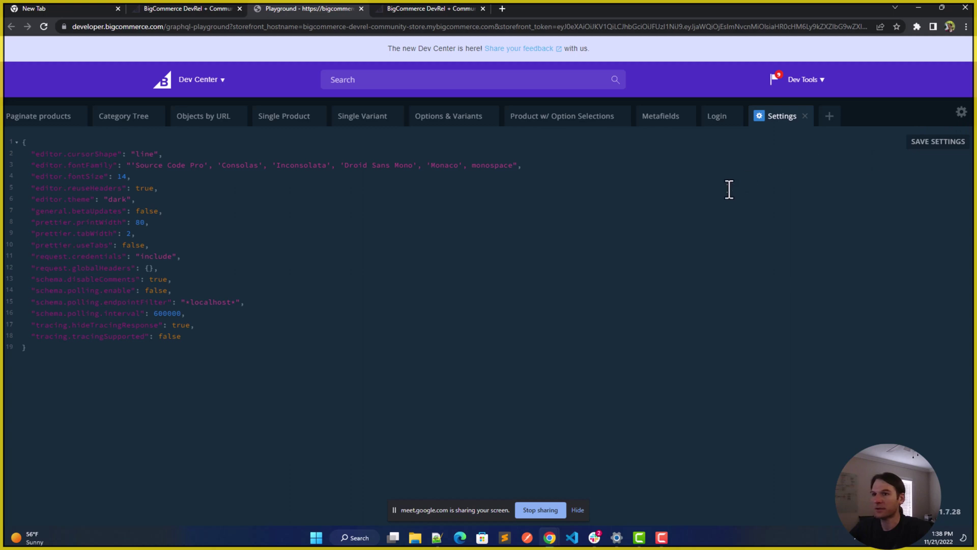